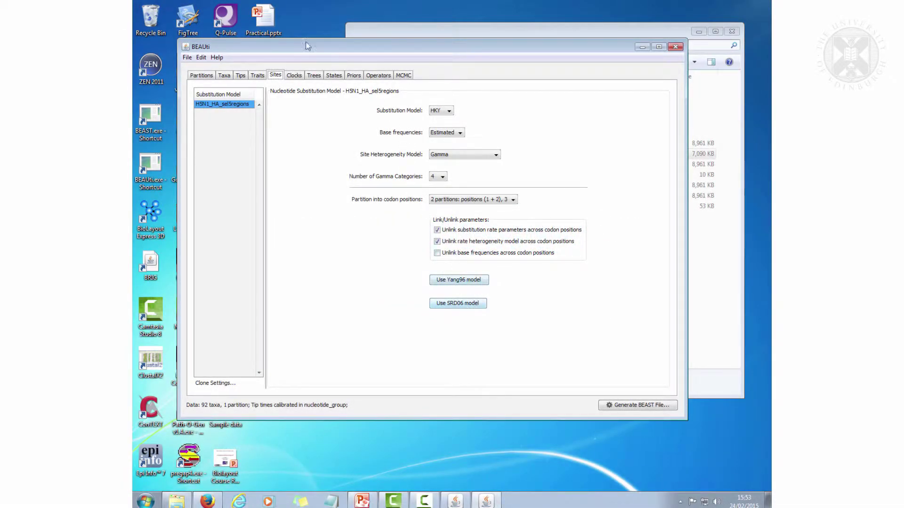
Look over the Clocks, Trees and States settings, then show the Priors list of model parameters
{"action": "left_click", "coordinate": [294, 76]}
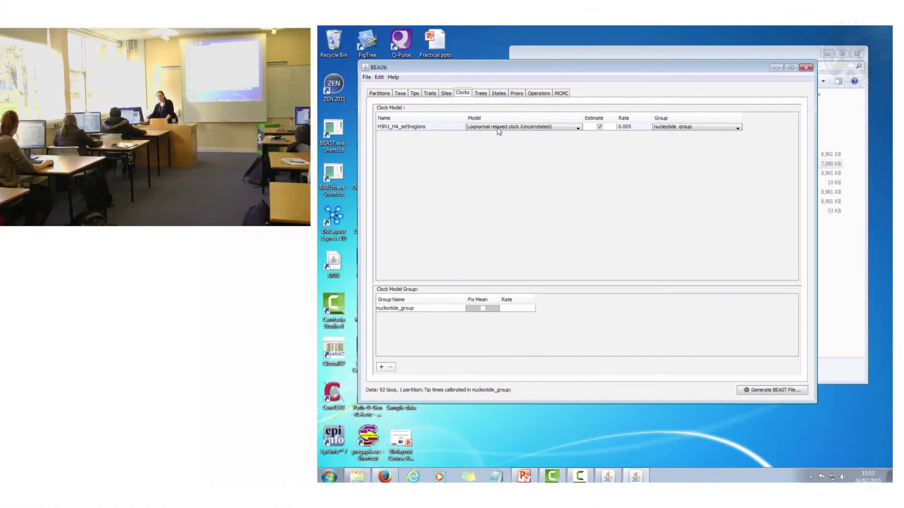
{"action": "left_click", "coordinate": [481, 93]}
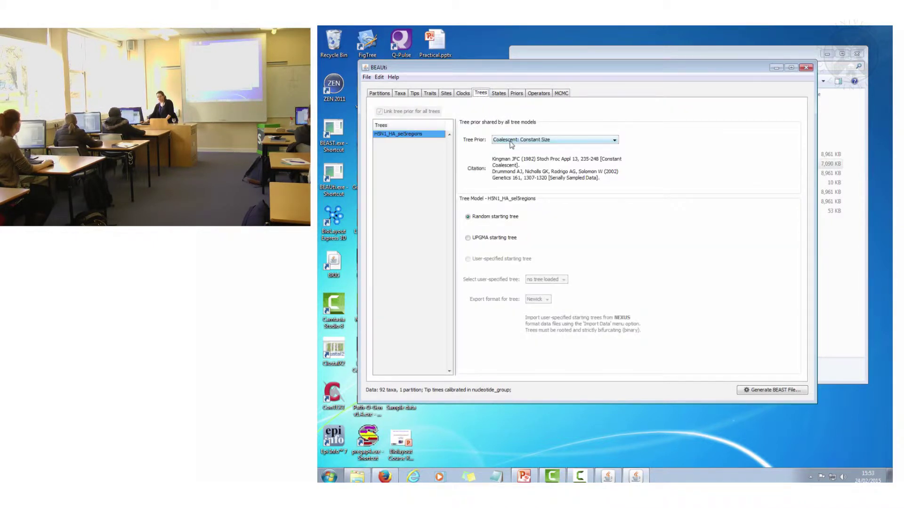
{"action": "left_click", "coordinate": [499, 94]}
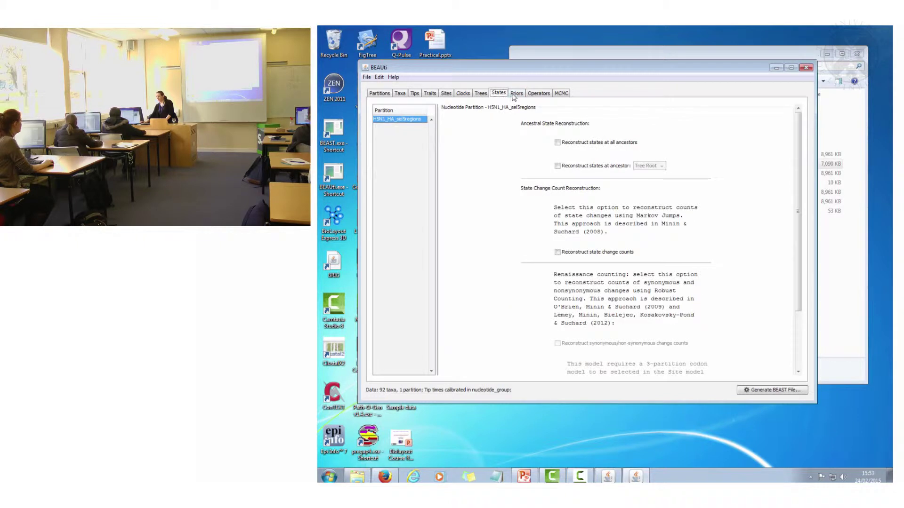
{"action": "left_click", "coordinate": [516, 94]}
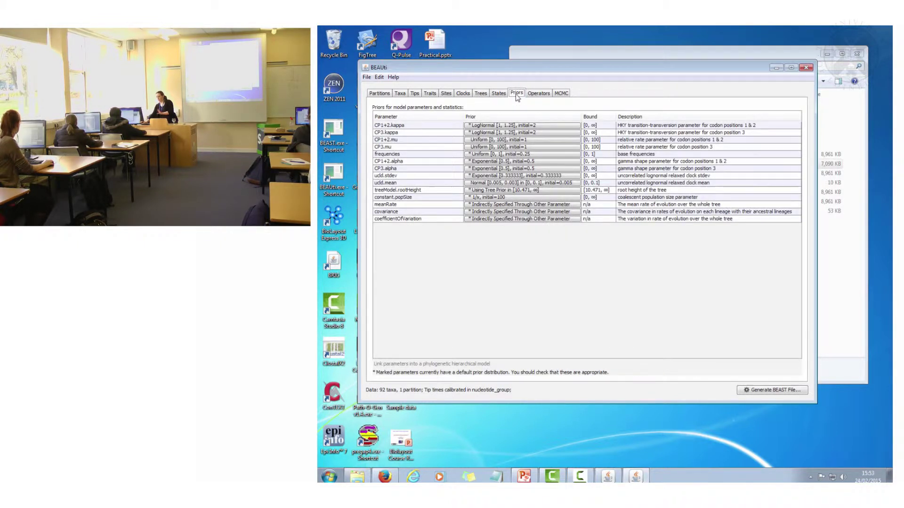
Accept the CP1+2.mu and CP3.mu priors unchanged, and keep ucld.mean as Normal(0.005, 0.003) truncated to [0, 0.1]
{"action": "left_click", "coordinate": [515, 140]}
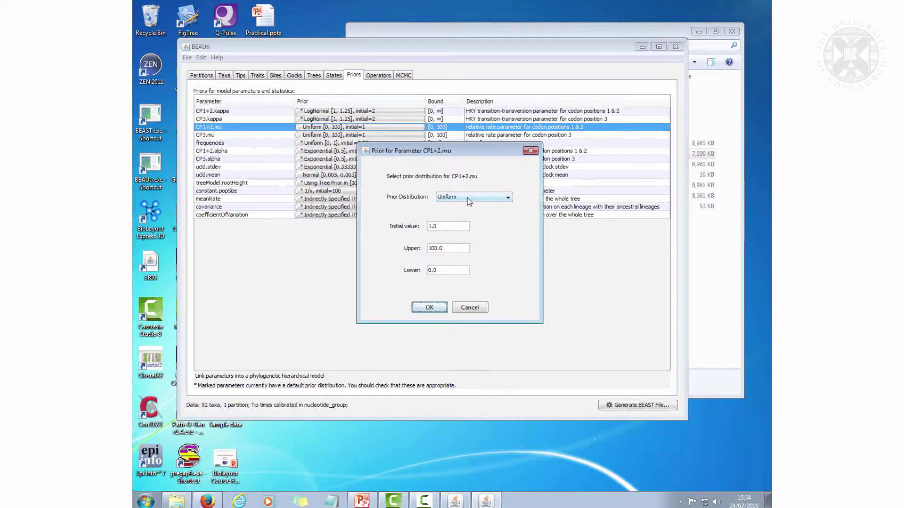
{"action": "left_click", "coordinate": [429, 307]}
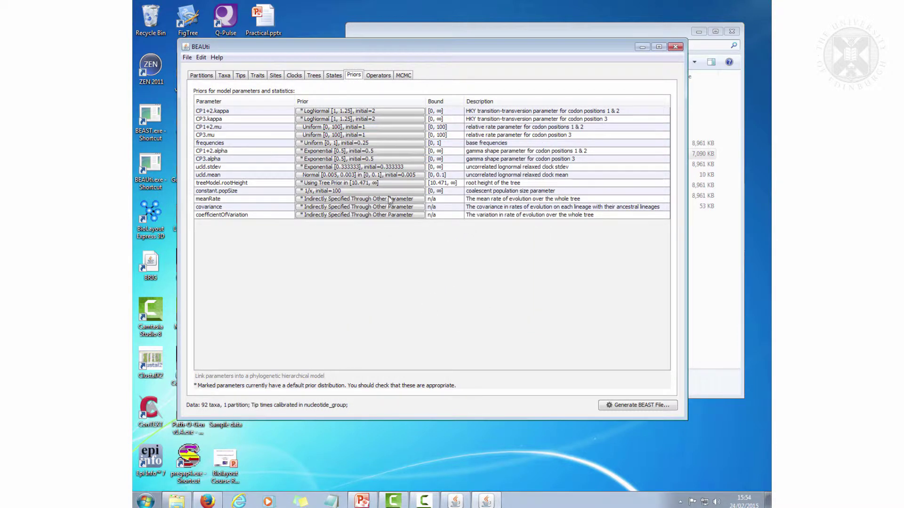
{"action": "left_click", "coordinate": [363, 135]}
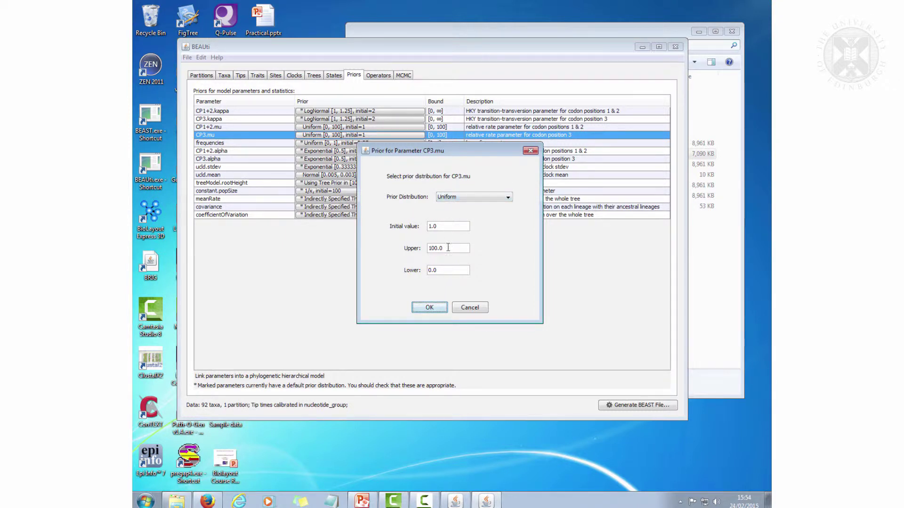
{"action": "left_click", "coordinate": [430, 308]}
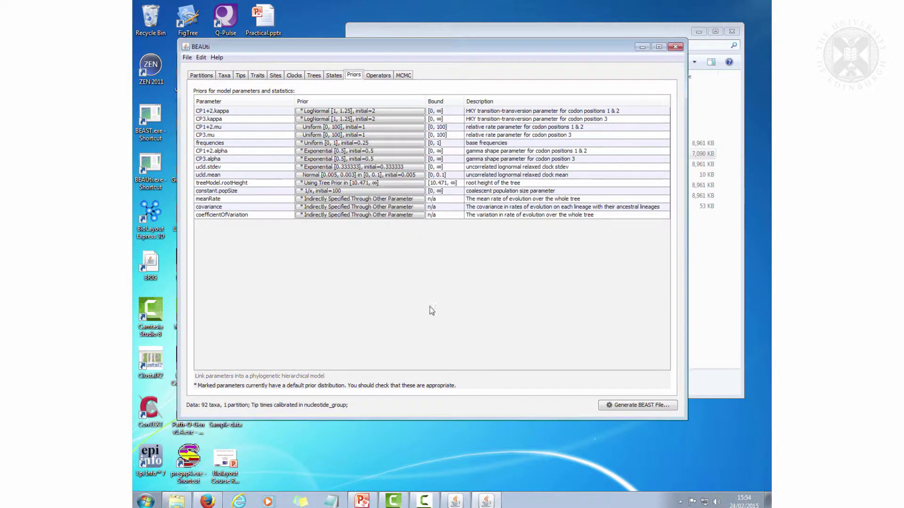
{"action": "left_click", "coordinate": [321, 176]}
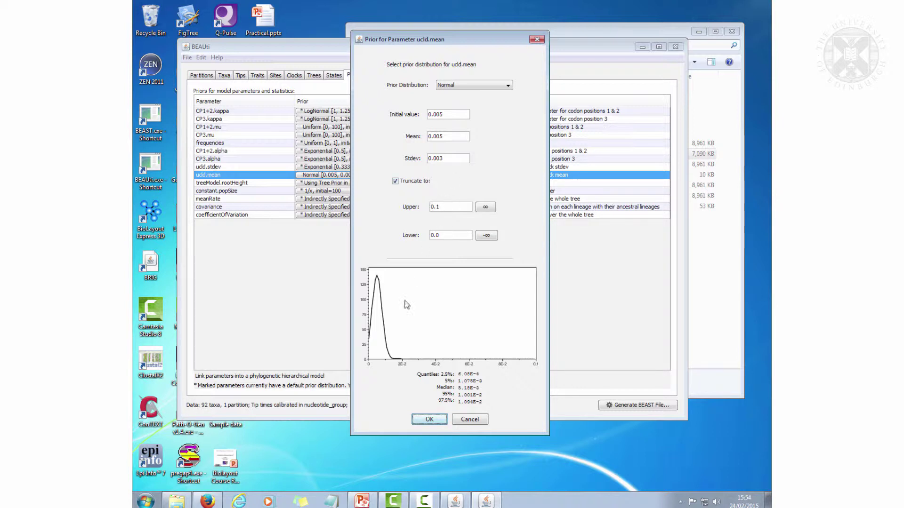
{"action": "left_click", "coordinate": [420, 418]}
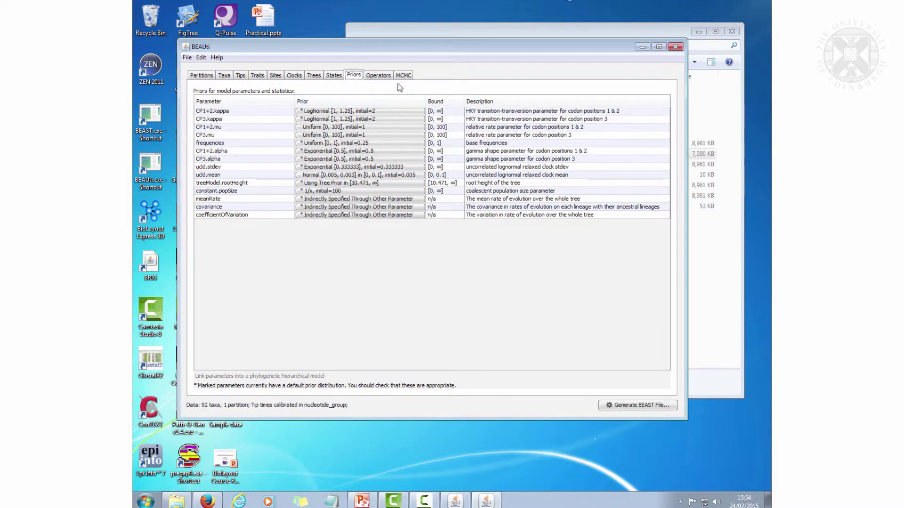
Check the Operators list and MCMC settings: a 10,000,000-step chain logged every 1000
{"action": "left_click", "coordinate": [379, 76]}
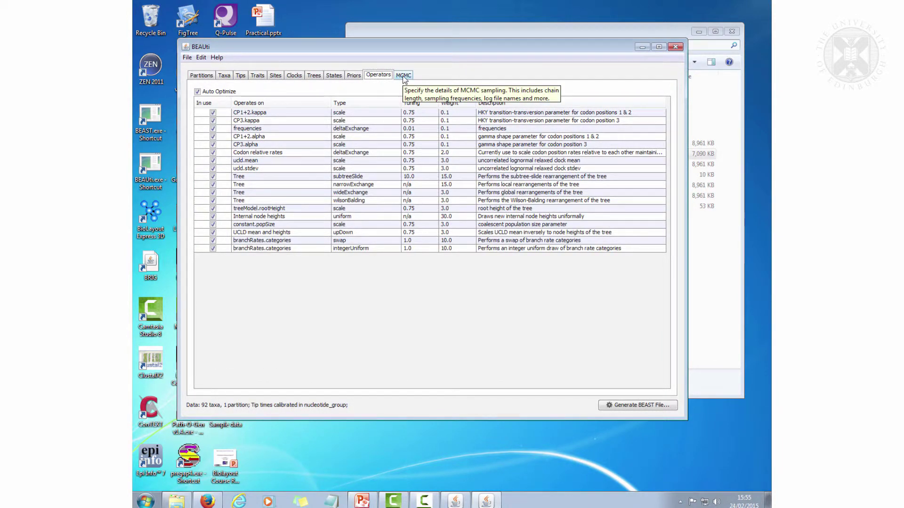
{"action": "left_click", "coordinate": [403, 76]}
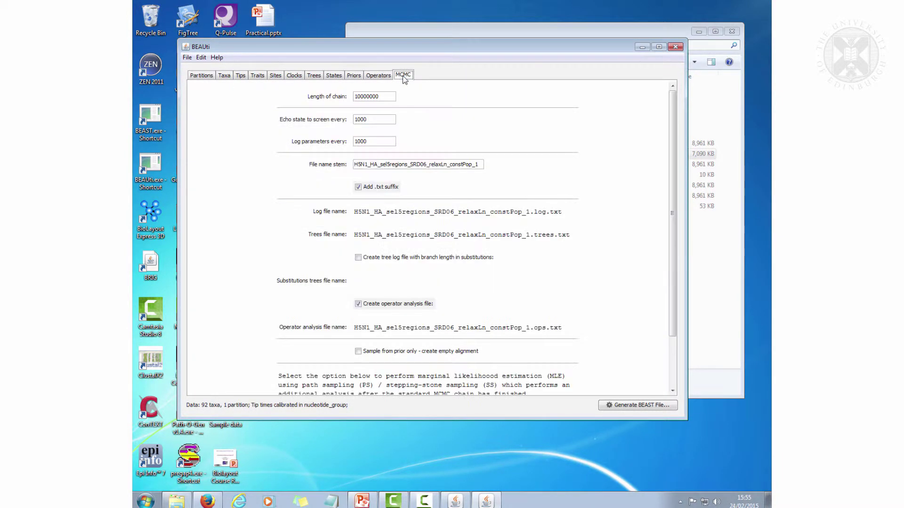
{"action": "left_click", "coordinate": [385, 97]}
{"action": "key", "text": "Tab"}
{"action": "key", "text": "Tab"}
{"action": "key", "text": "Tab"}
Open H5N1_HA_sel5regions_SRD06_relaxLn_constPop_1.xml from C:\TEMP in WordPad
{"action": "left_click", "coordinate": [557, 27]}
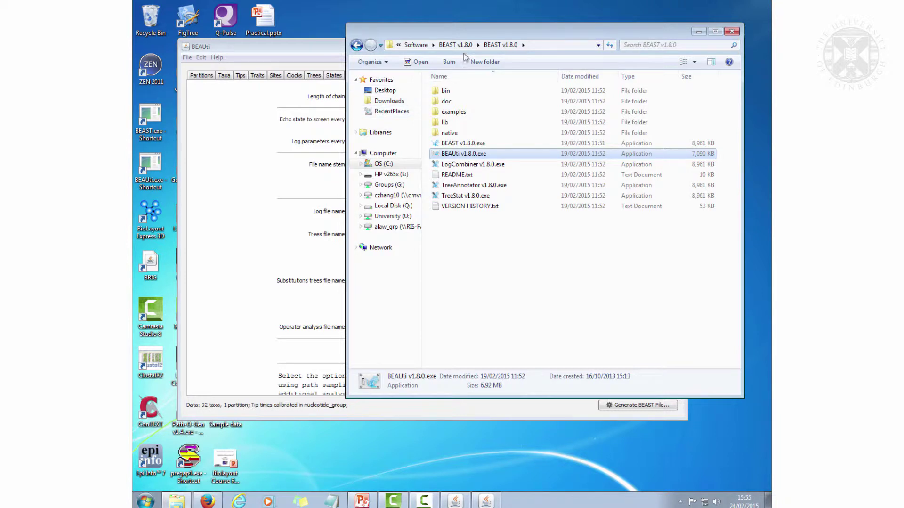
{"action": "left_click", "coordinate": [389, 164]}
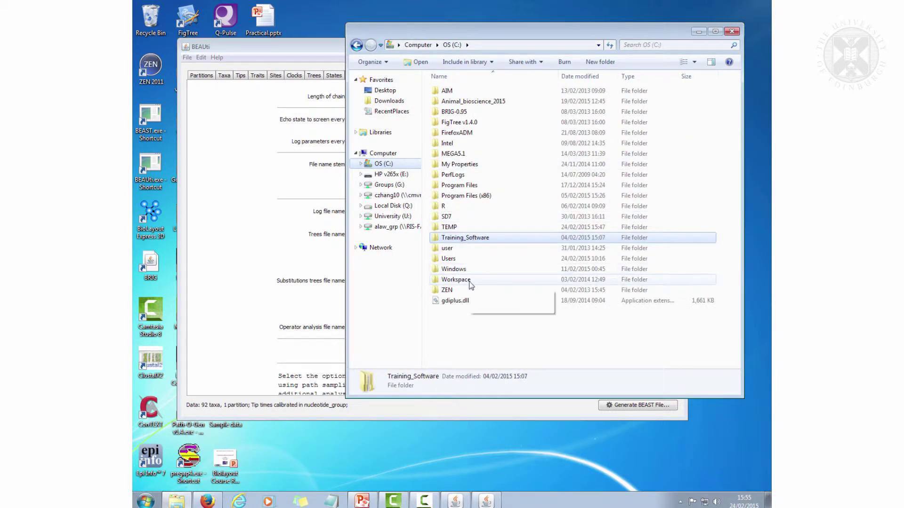
{"action": "double_click", "coordinate": [453, 228]}
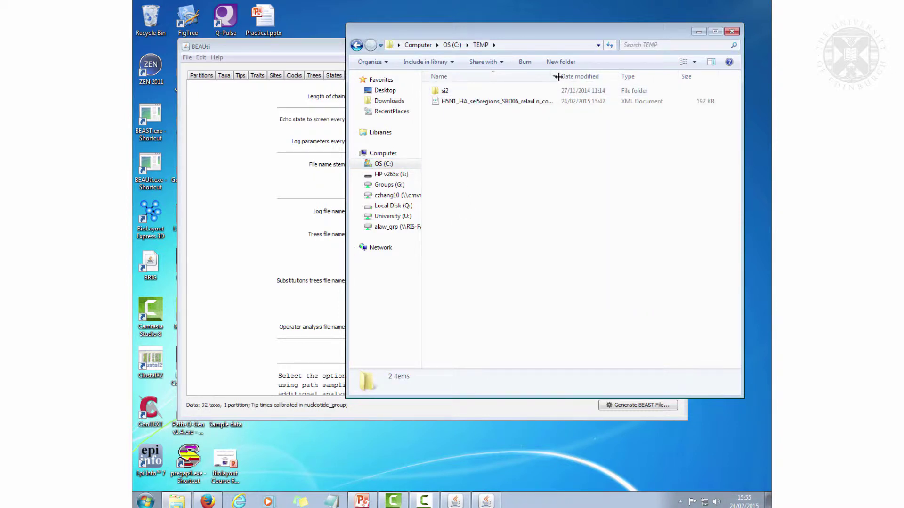
{"action": "left_click_drag", "start_coordinate": [561, 77], "coordinate": [623, 77]}
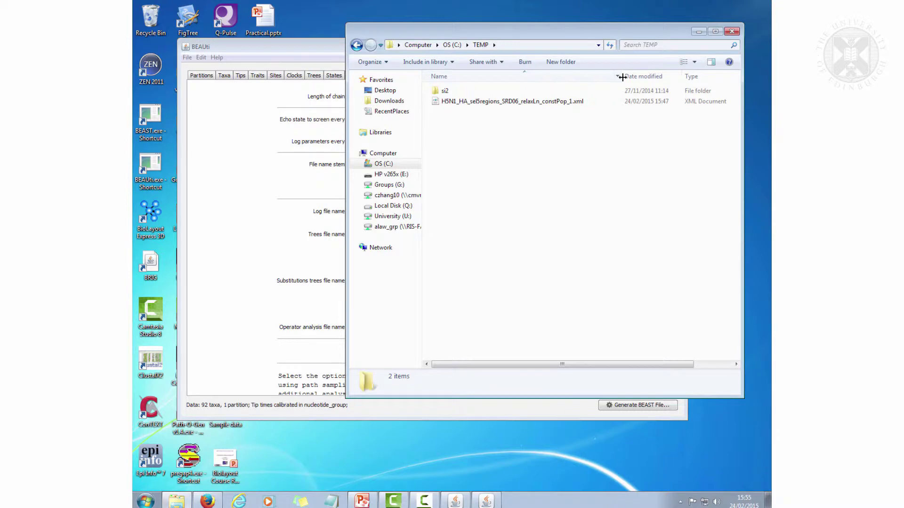
{"action": "right_click", "coordinate": [507, 104]}
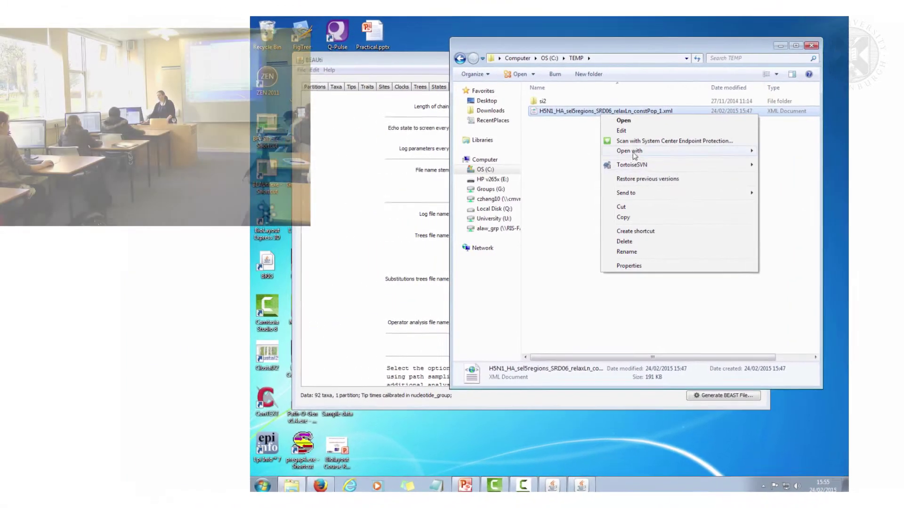
{"action": "mouse_move", "coordinate": [635, 154]}
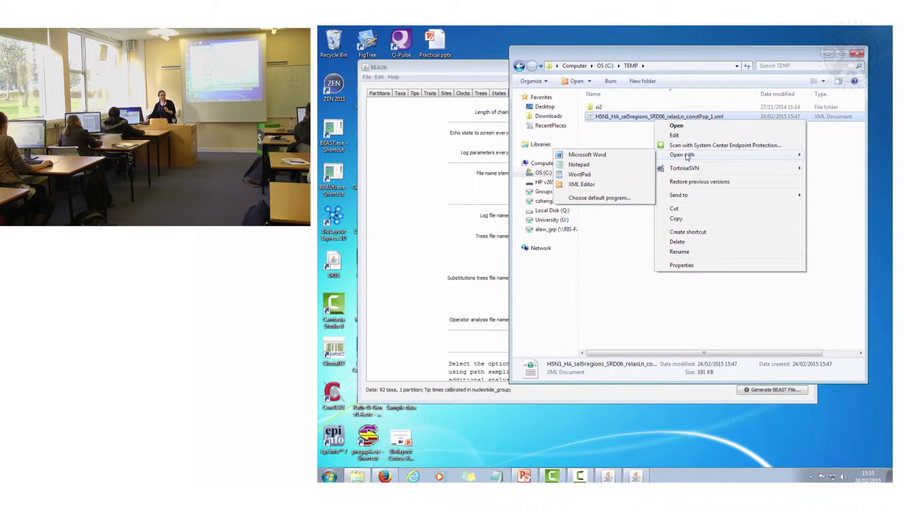
{"action": "left_click", "coordinate": [570, 175]}
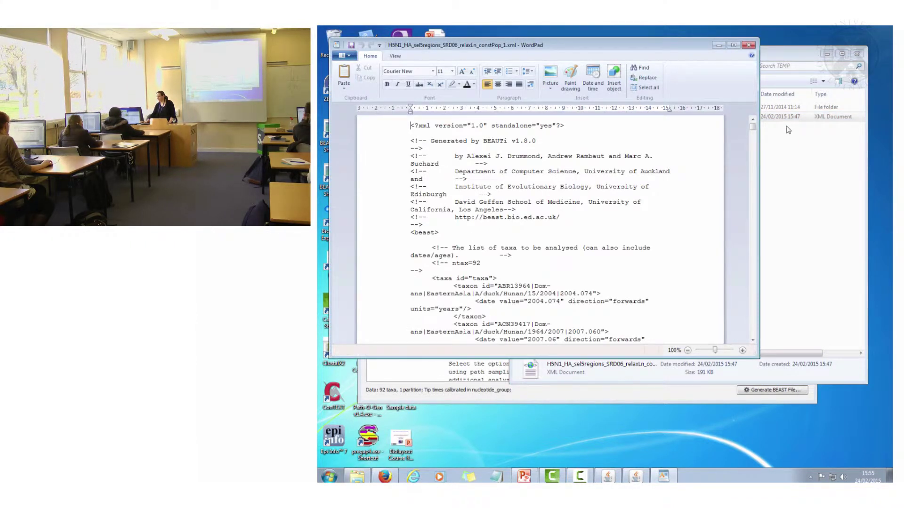
Scroll through the XML's rate statistics and HKY substitution model blocks, then close WordPad
{"action": "left_click_drag", "start_coordinate": [759, 153], "coordinate": [848, 165]}
{"action": "scroll", "coordinate": [844, 135], "scroll_direction": "down", "scroll_amount": 5}
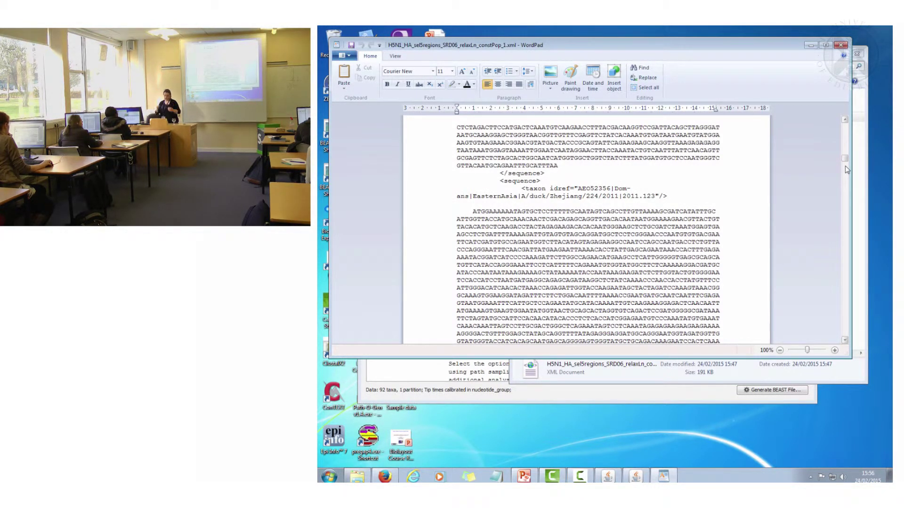
{"action": "left_click_drag", "start_coordinate": [845, 161], "coordinate": [851, 321]}
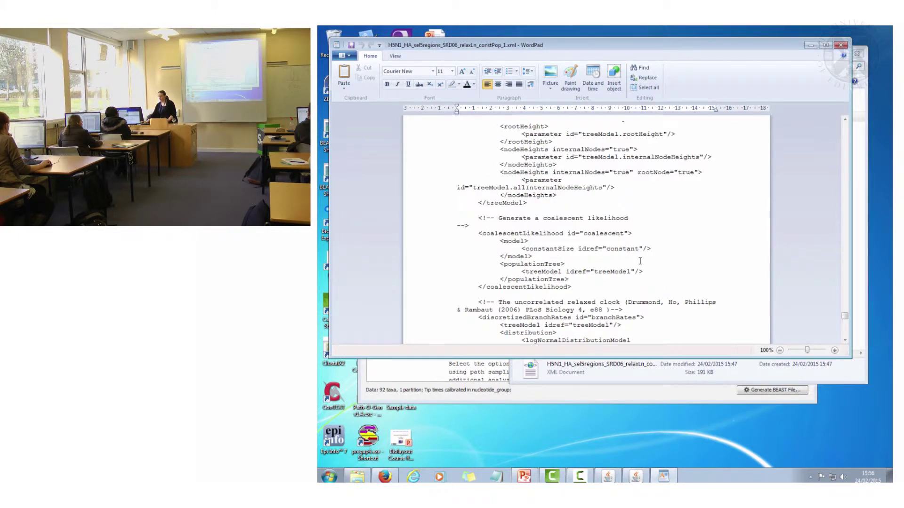
{"action": "scroll", "coordinate": [641, 261], "scroll_direction": "down", "scroll_amount": 9}
{"action": "scroll", "coordinate": [639, 259], "scroll_direction": "down", "scroll_amount": 2}
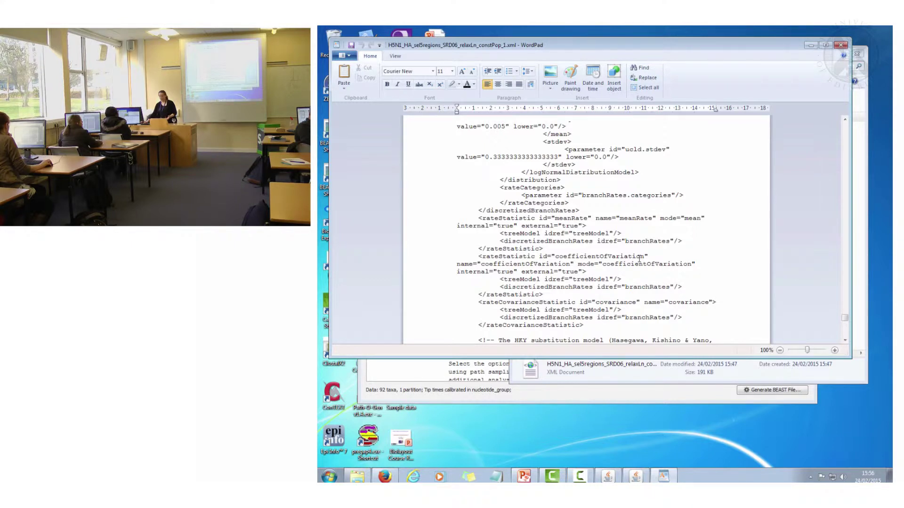
{"action": "scroll", "coordinate": [639, 258], "scroll_direction": "down", "scroll_amount": 4}
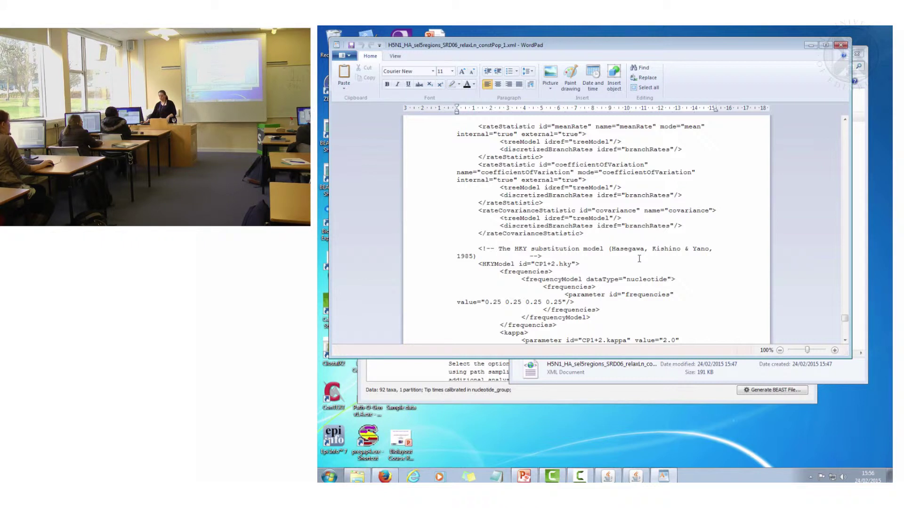
{"action": "scroll", "coordinate": [639, 258], "scroll_direction": "down", "scroll_amount": 3}
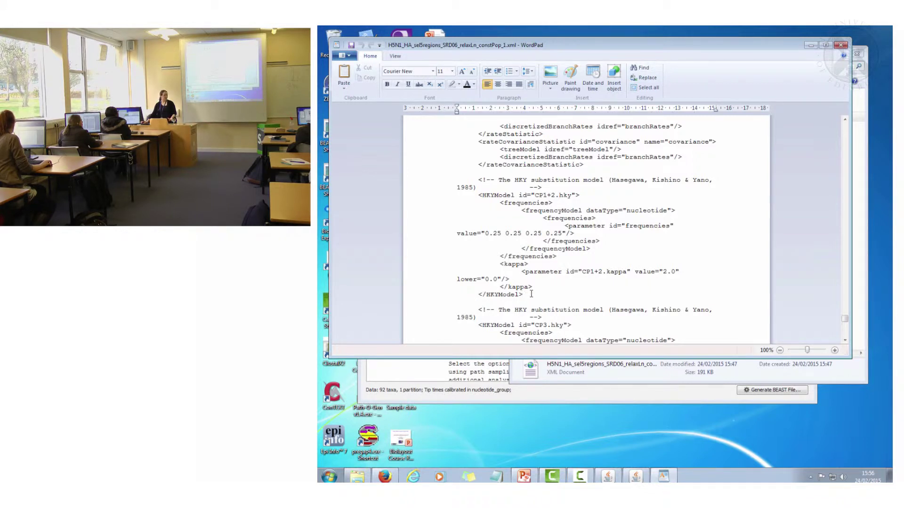
{"action": "left_click", "coordinate": [841, 45]}
Go up from TEMP to the C: drive, briefly looking inside Animal_bioscience_2015
{"action": "left_click", "coordinate": [681, 227]}
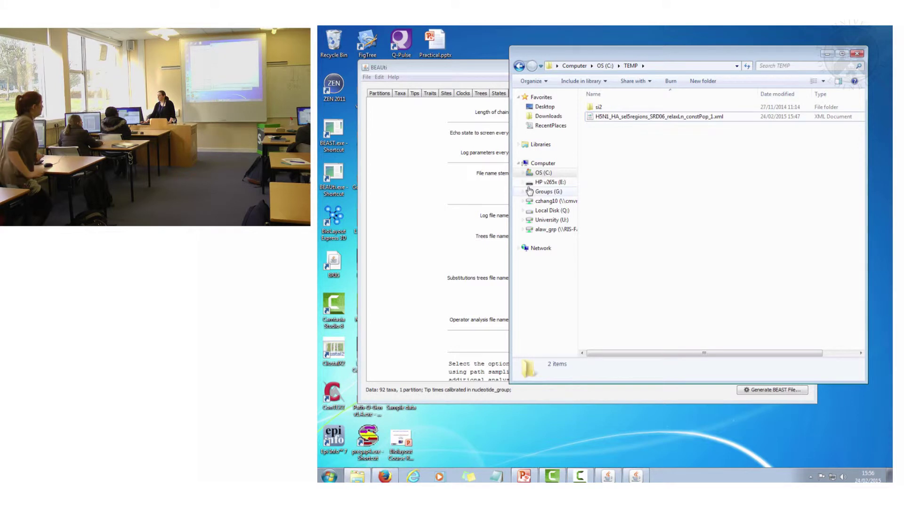
{"action": "left_click", "coordinate": [542, 172]}
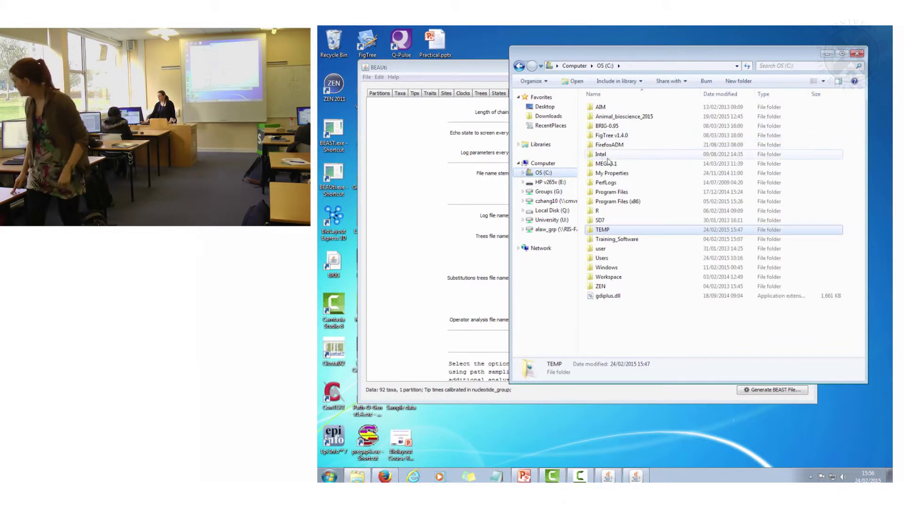
{"action": "double_click", "coordinate": [627, 117]}
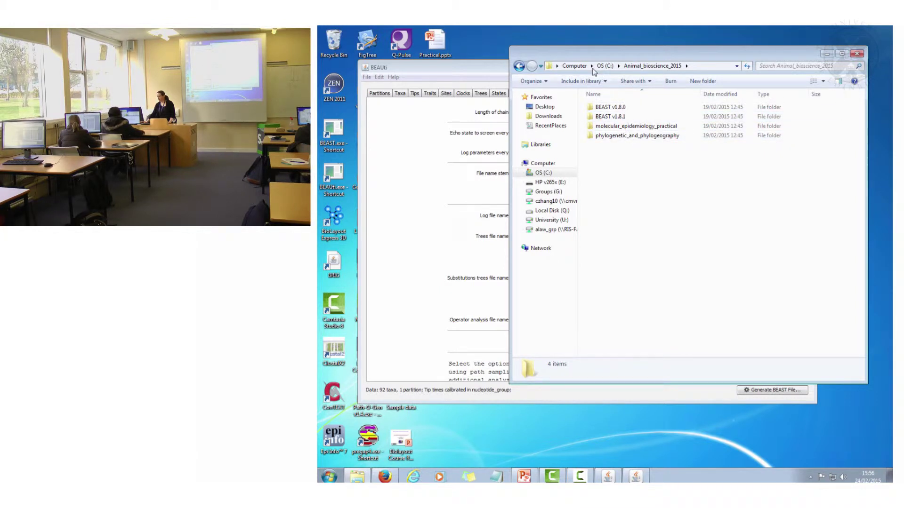
{"action": "left_click", "coordinate": [607, 66]}
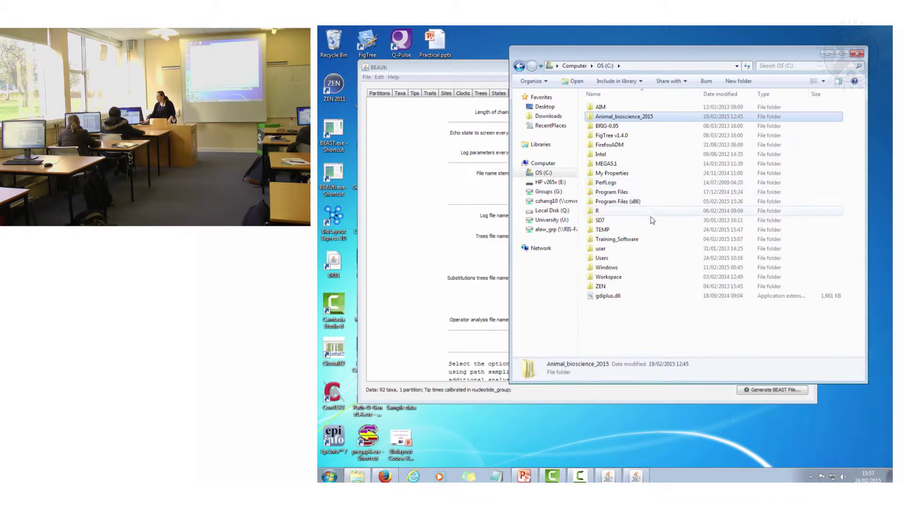
Open Training_Software\Software\BEAST v1.8.0\BEAST v1.8.0 and launch BEAST v1.8.0.exe
{"action": "double_click", "coordinate": [623, 240]}
{"action": "double_click", "coordinate": [612, 117]}
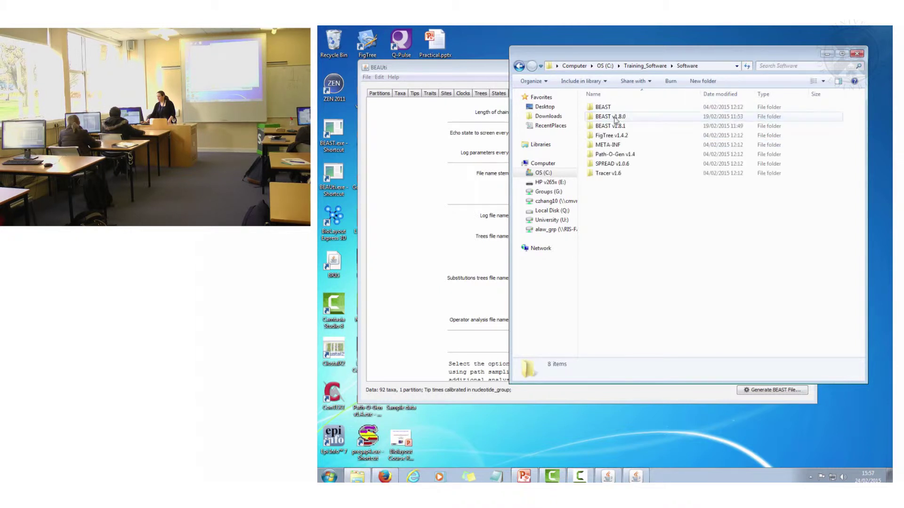
{"action": "double_click", "coordinate": [615, 118]}
{"action": "double_click", "coordinate": [615, 111]}
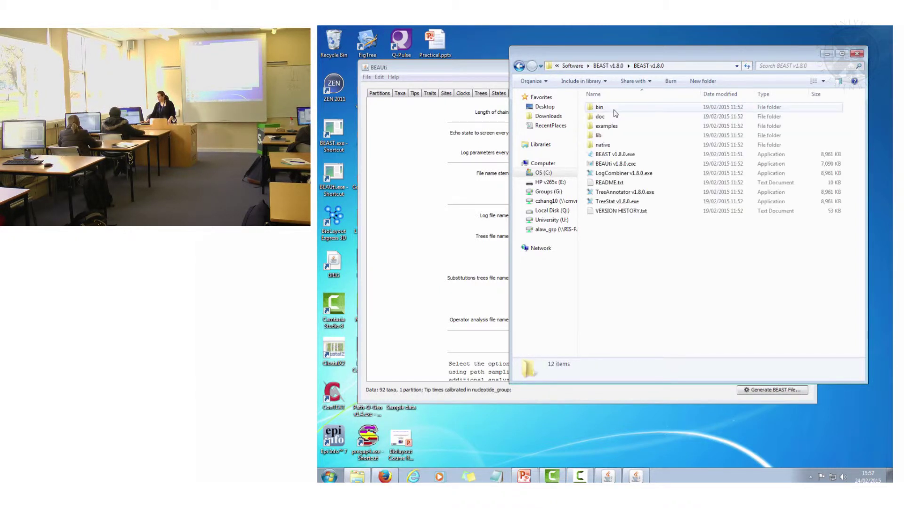
{"action": "left_click", "coordinate": [611, 157]}
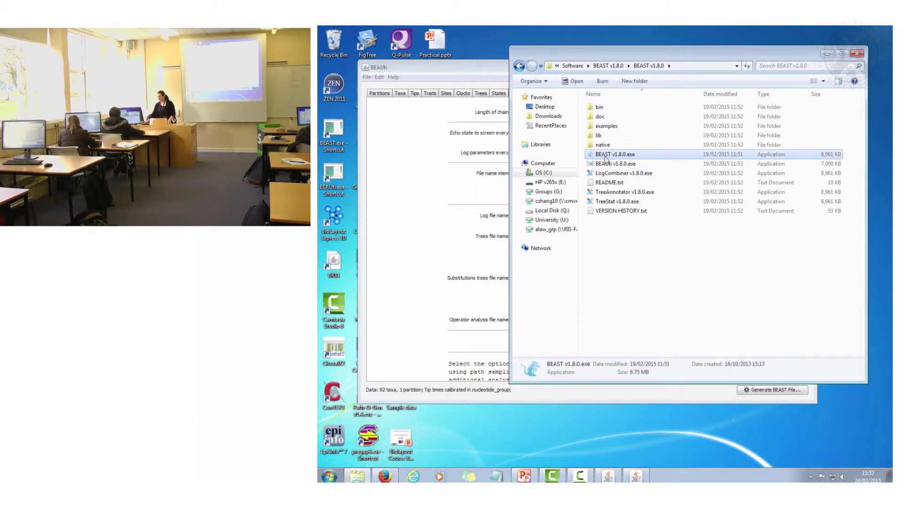
{"action": "double_click", "coordinate": [607, 158]}
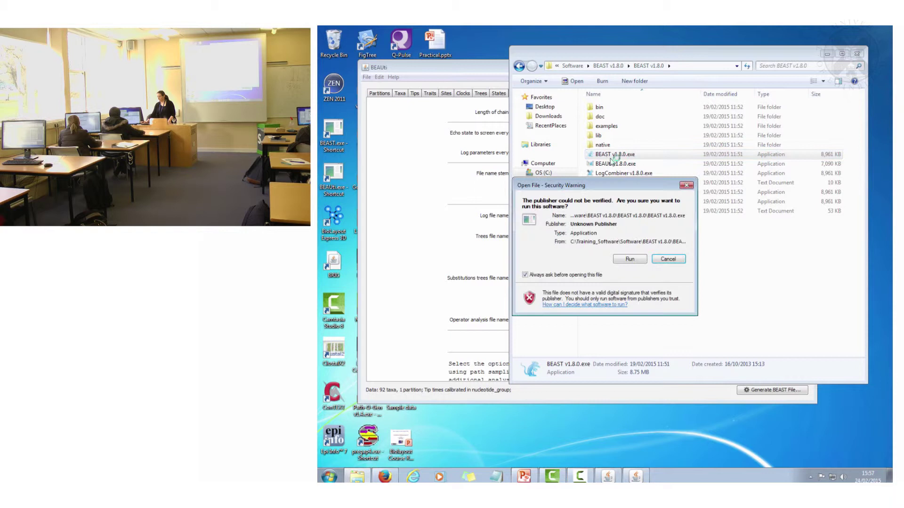
Allow BEAST to run and load H5N1_HA_sel5regions_SRD06_relaxLn_constPop_1.xml from C:\TEMP as input
{"action": "left_click", "coordinate": [633, 259]}
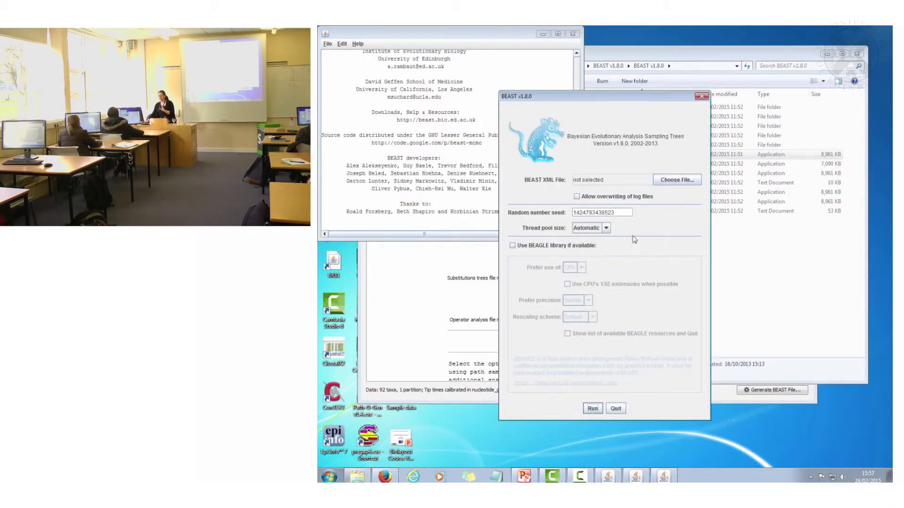
{"action": "left_click", "coordinate": [667, 182]}
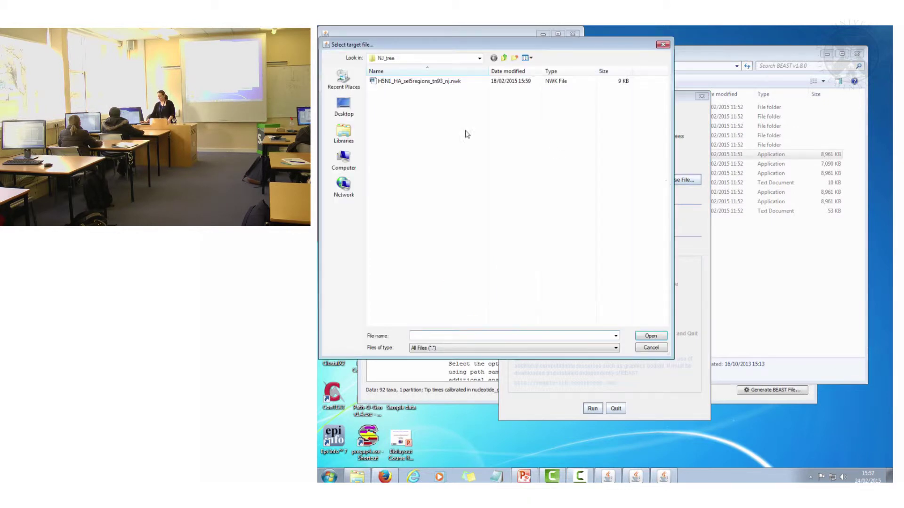
{"action": "left_click", "coordinate": [343, 160]}
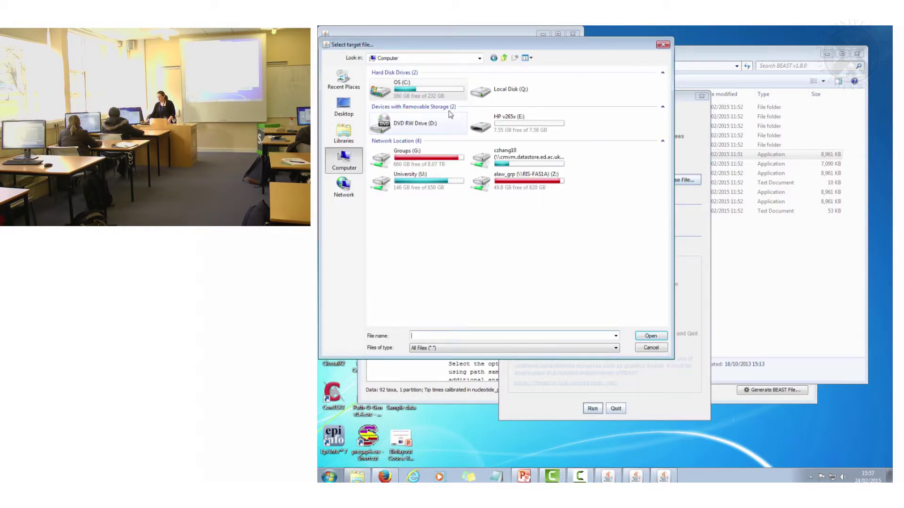
{"action": "double_click", "coordinate": [400, 96]}
{"action": "double_click", "coordinate": [389, 194]}
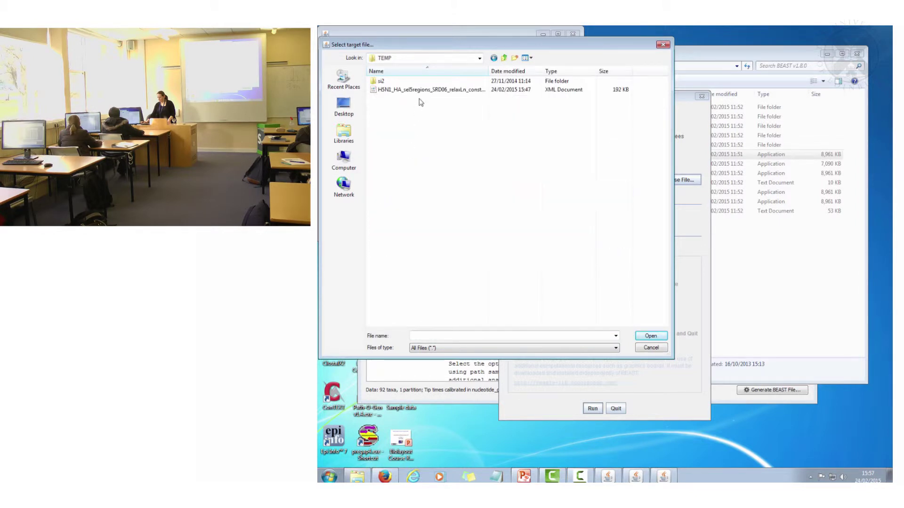
{"action": "left_click", "coordinate": [420, 93]}
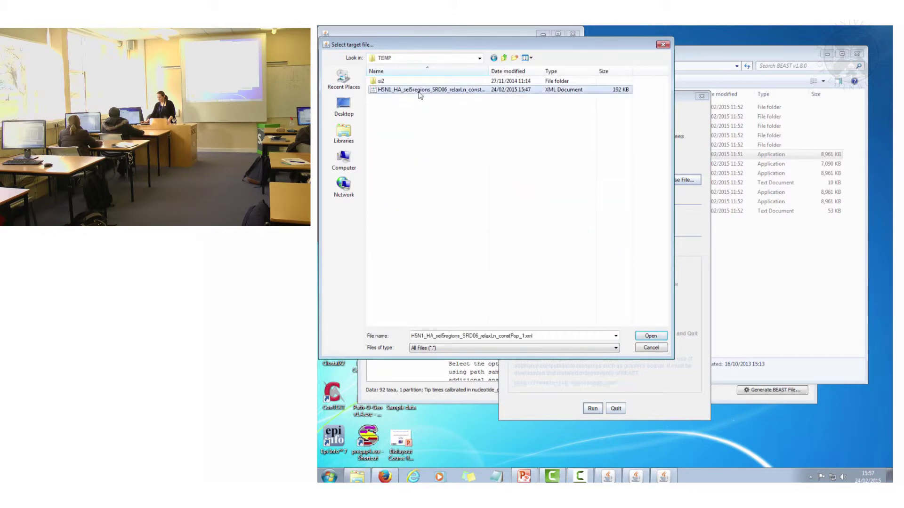
{"action": "left_click", "coordinate": [644, 339]}
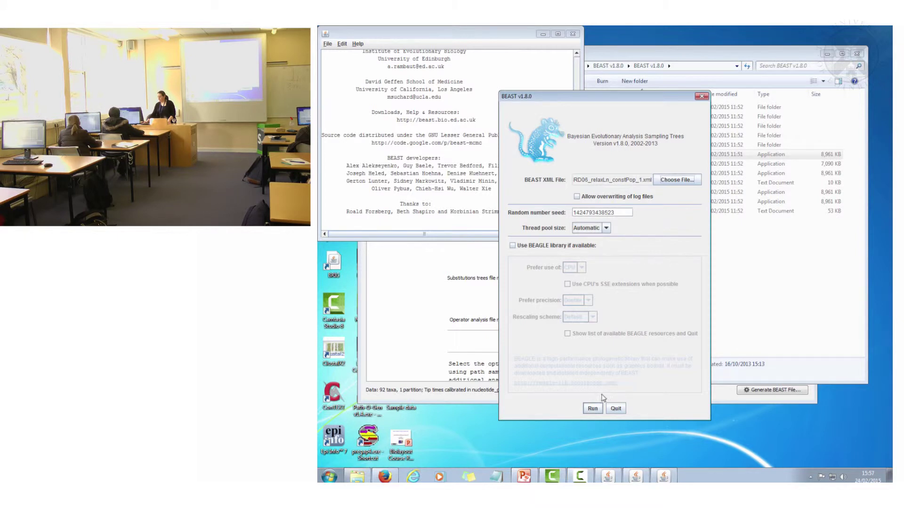
Run the BEAST analysis on the H5N1 XML and widen the console to show all output columns
{"action": "left_click", "coordinate": [593, 409]}
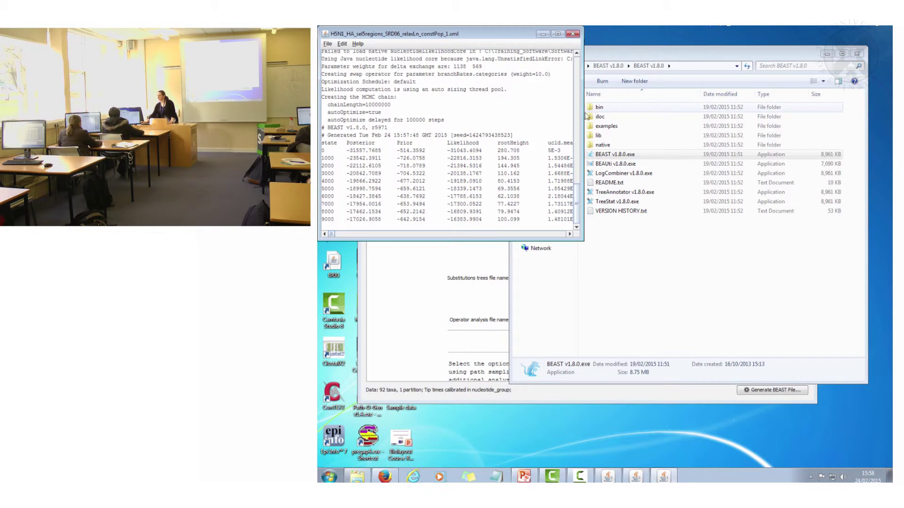
{"action": "left_click_drag", "start_coordinate": [585, 116], "coordinate": [725, 118]}
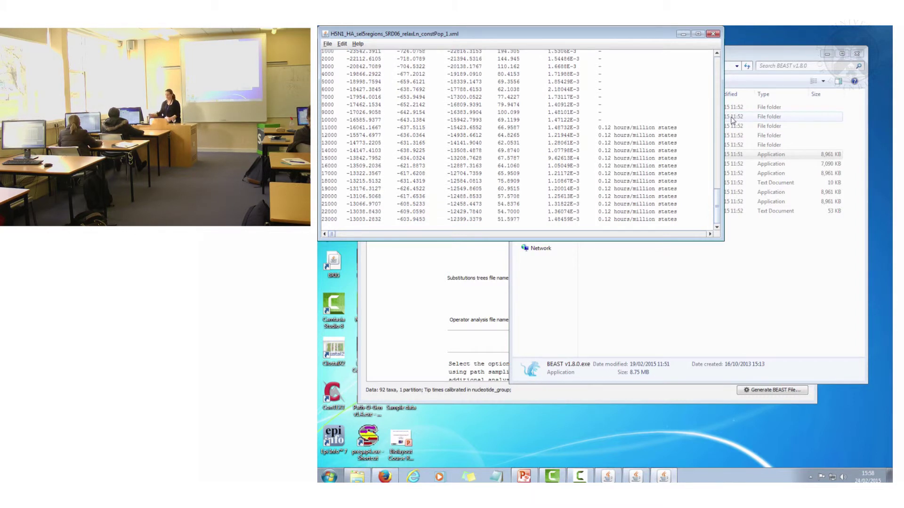
{"action": "left_click", "coordinate": [709, 269]}
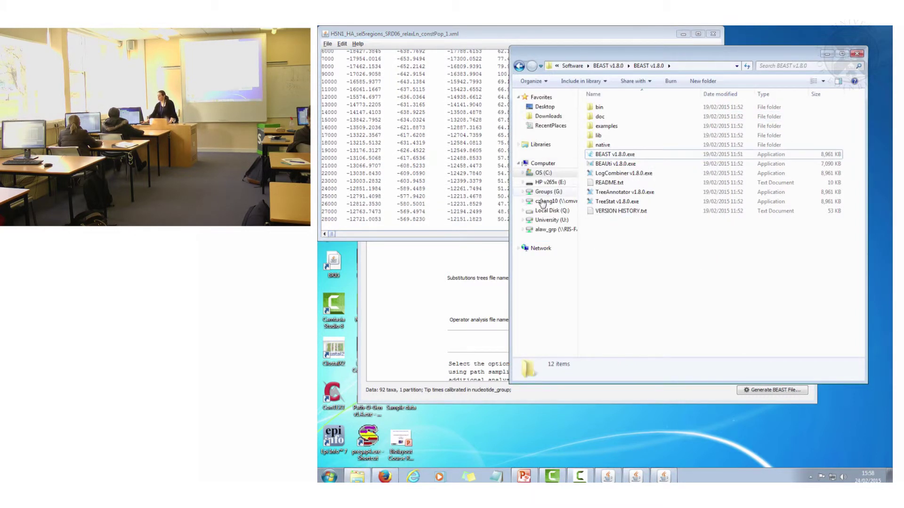
Reopen C:\TEMP for the log and trees outputs, exit BEAST without saving, and widen the folder window
{"action": "left_click", "coordinate": [544, 172]}
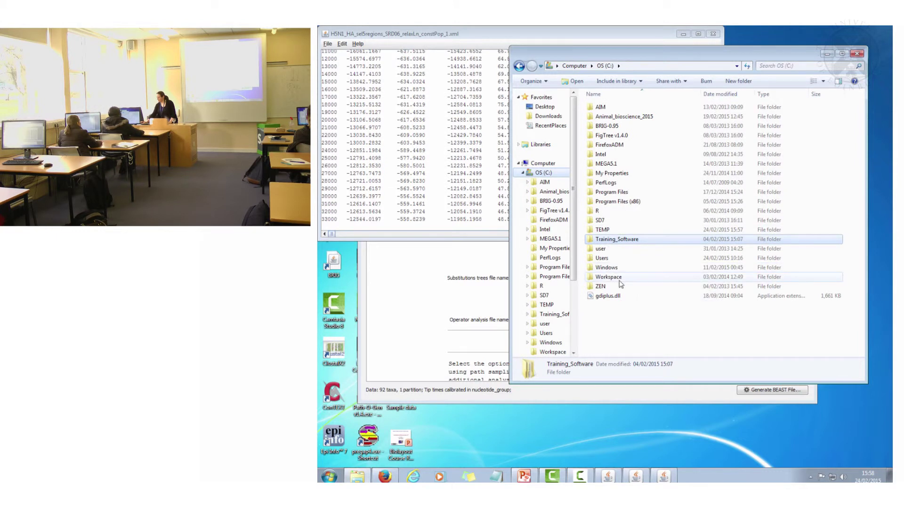
{"action": "double_click", "coordinate": [603, 230]}
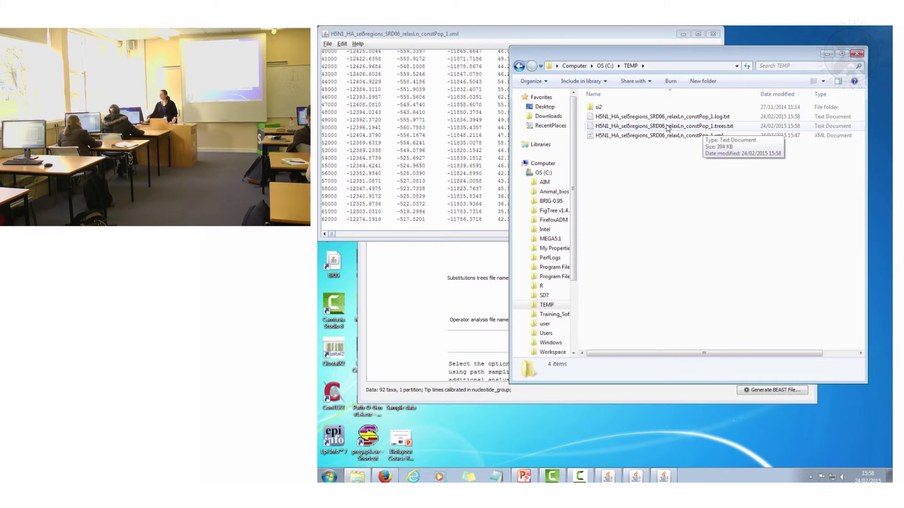
{"action": "left_click", "coordinate": [521, 30]}
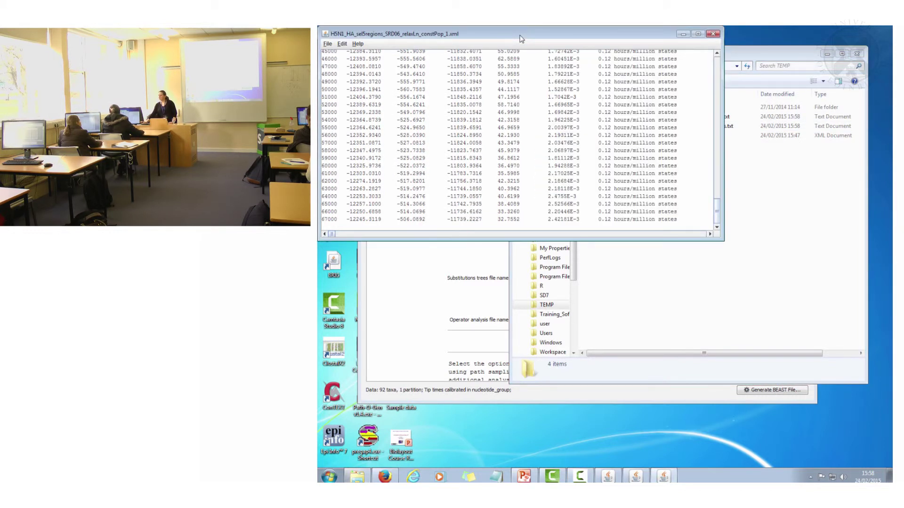
{"action": "left_click", "coordinate": [327, 43]}
{"action": "left_click", "coordinate": [328, 118]}
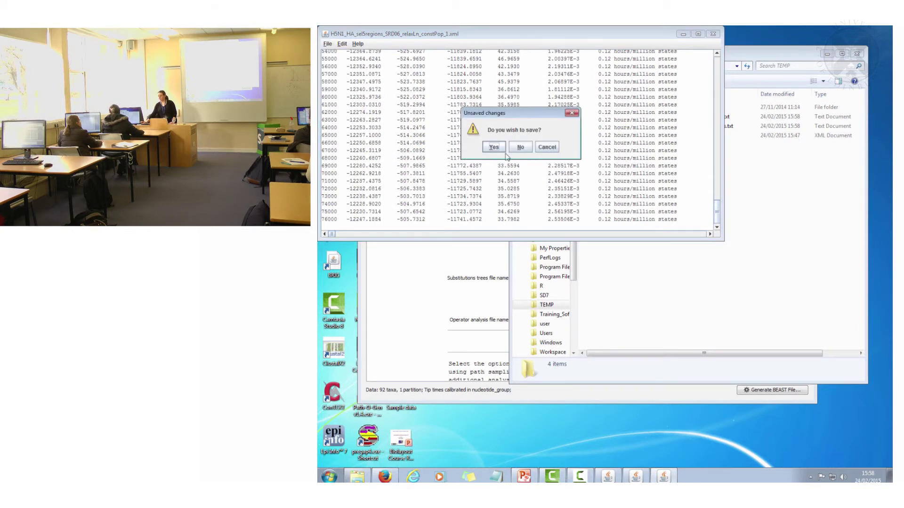
{"action": "left_click", "coordinate": [521, 148]}
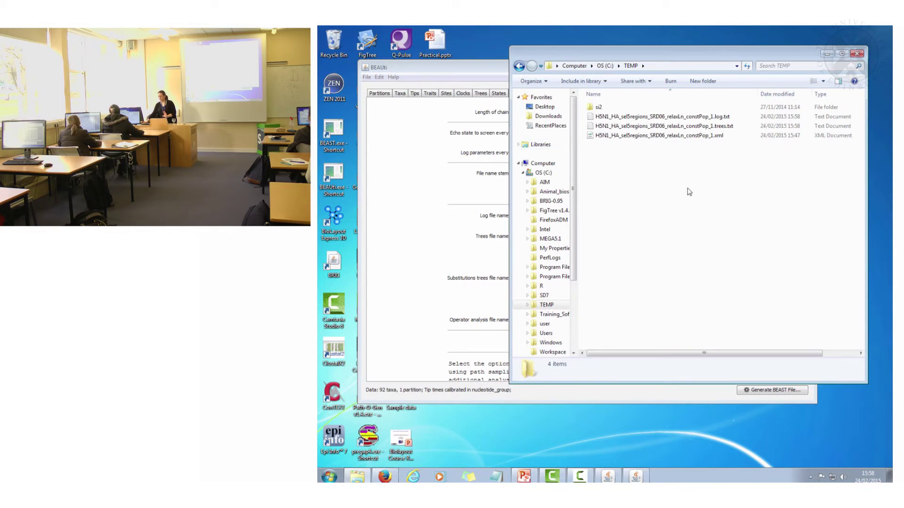
{"action": "left_click_drag", "start_coordinate": [677, 52], "coordinate": [530, 64]}
{"action": "left_click_drag", "start_coordinate": [719, 162], "coordinate": [888, 155]}
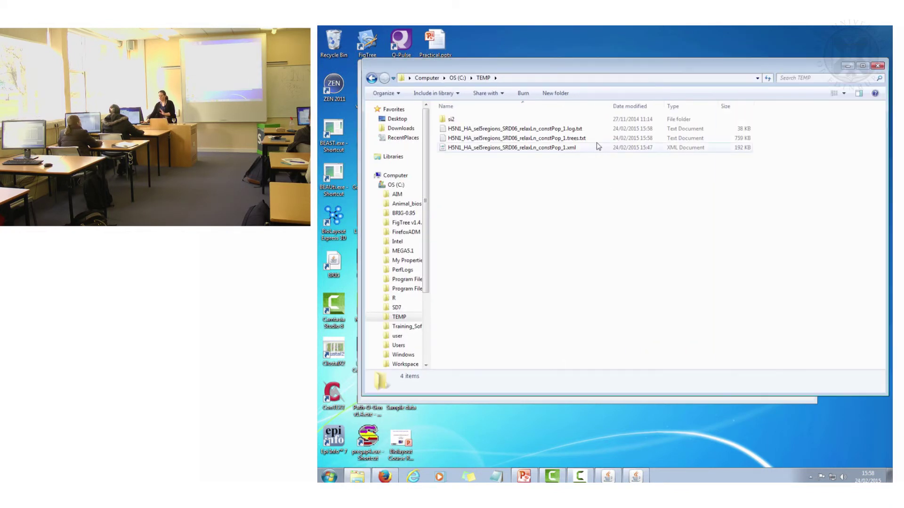